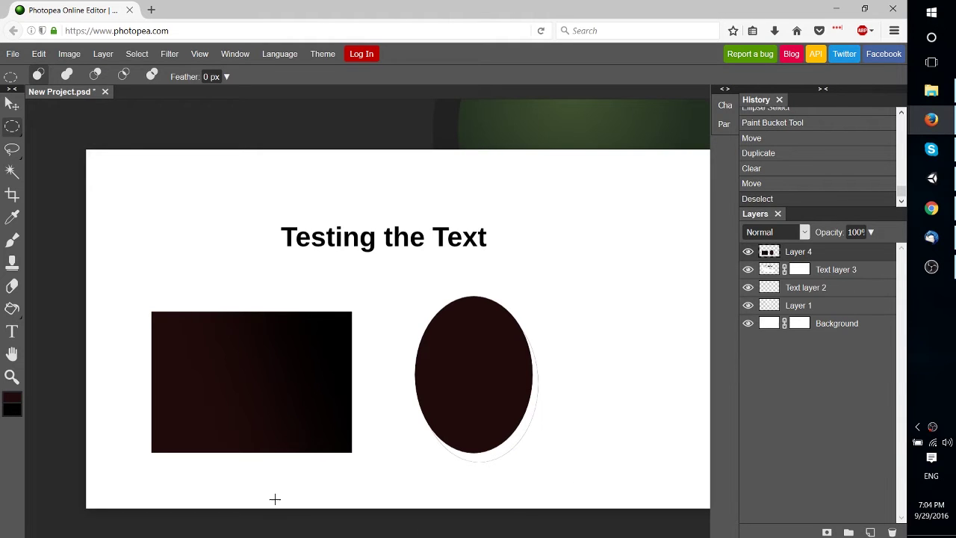
Switch to the Move tool and look over the Ellipse Select and Paint Bucket tool groups
left_click(12, 104)
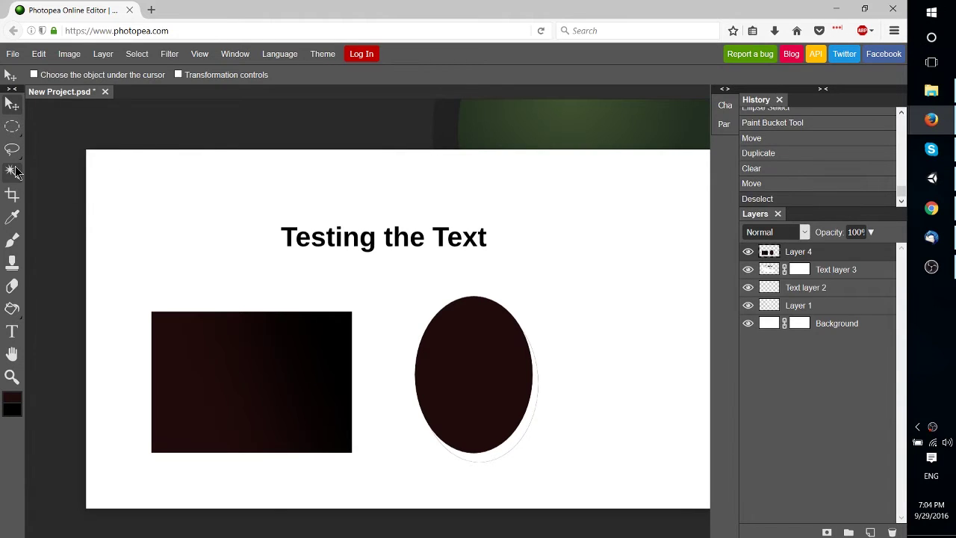
mouse_move(11, 132)
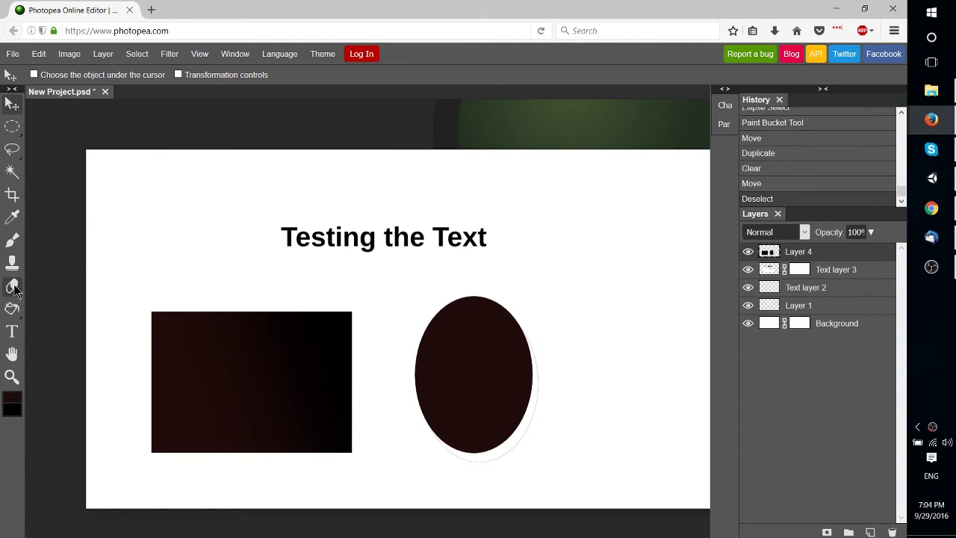
mouse_move(14, 309)
Browse the commands in the Filter, Select and Layer menus
left_click(177, 58)
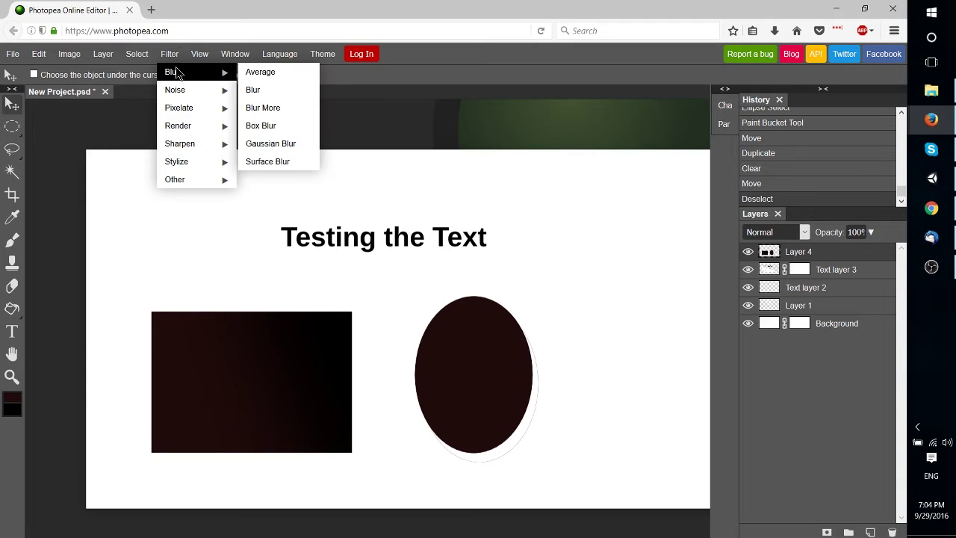
mouse_move(192, 109)
mouse_move(197, 89)
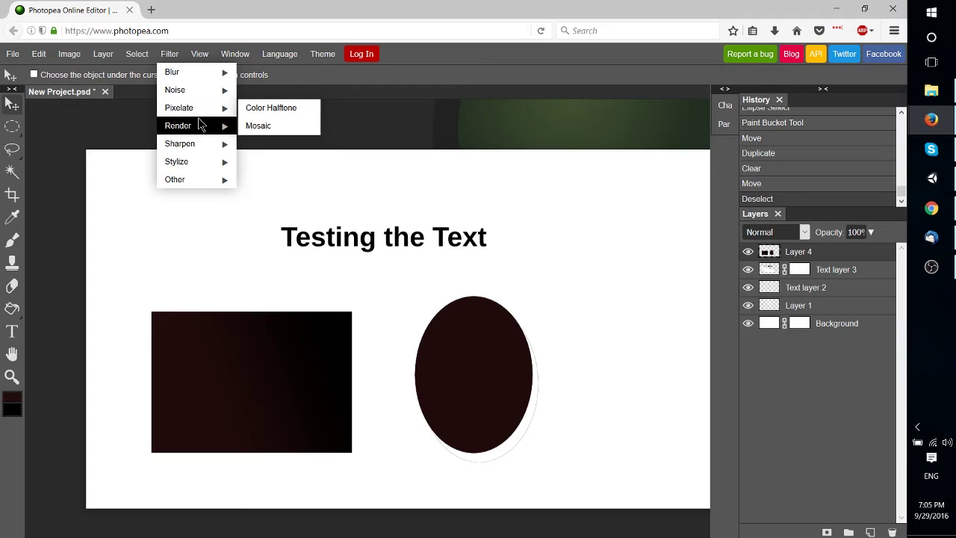
mouse_move(199, 125)
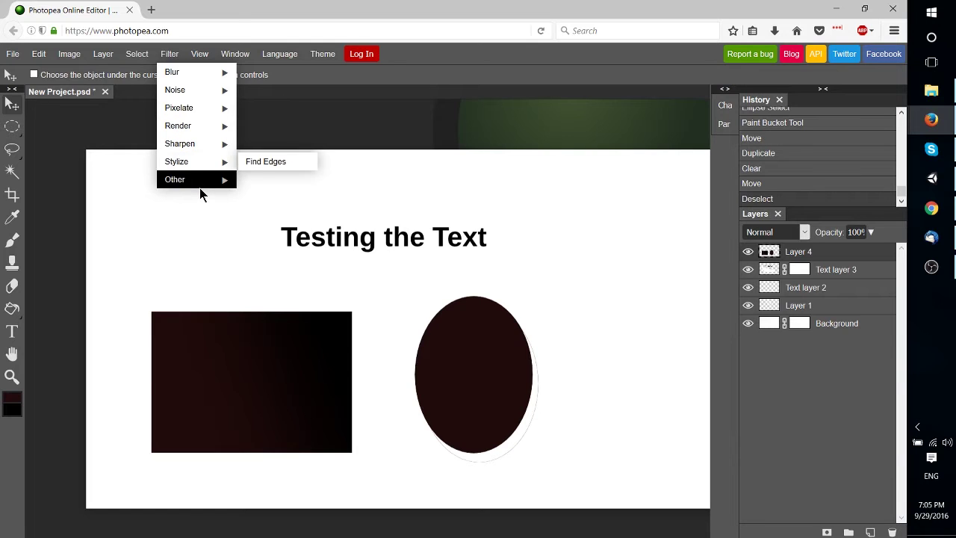
left_click(142, 56)
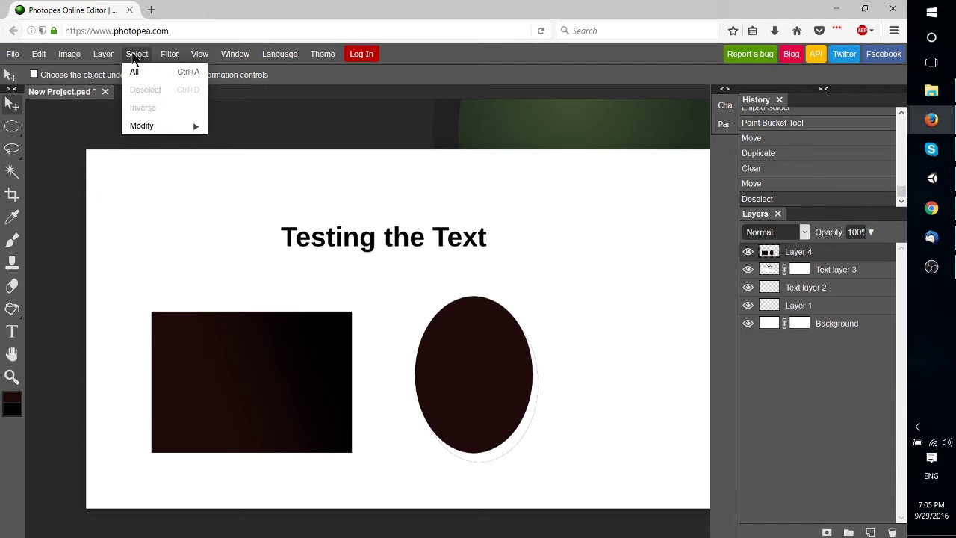
left_click(105, 54)
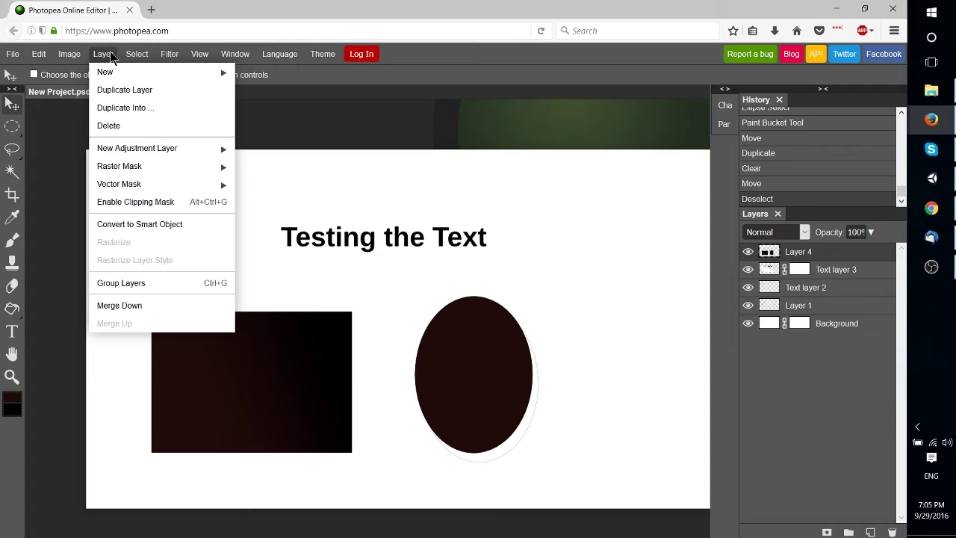
Nudge the rectangle and ellipse slightly right and down, then shrink the brush to 17 px
left_click_drag(374, 233, 380, 237)
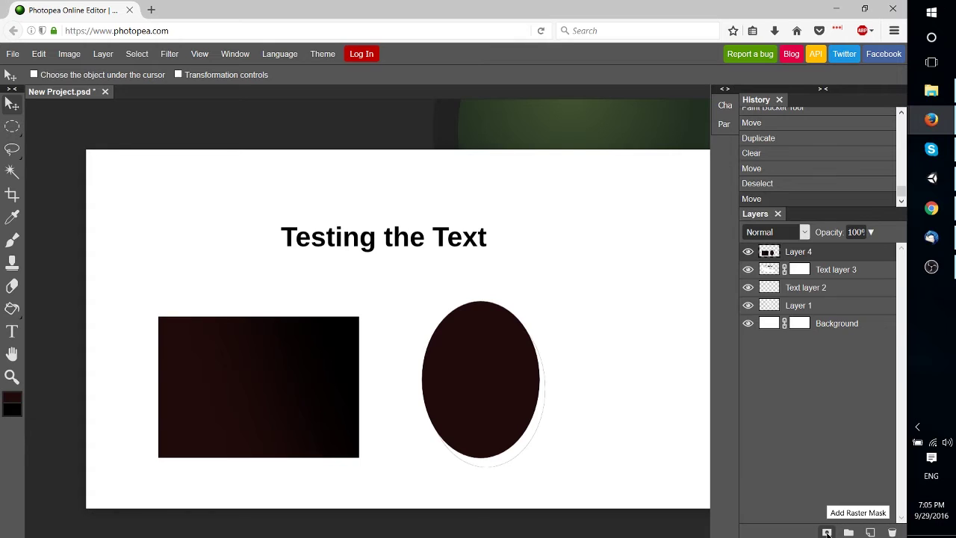
left_click(199, 54)
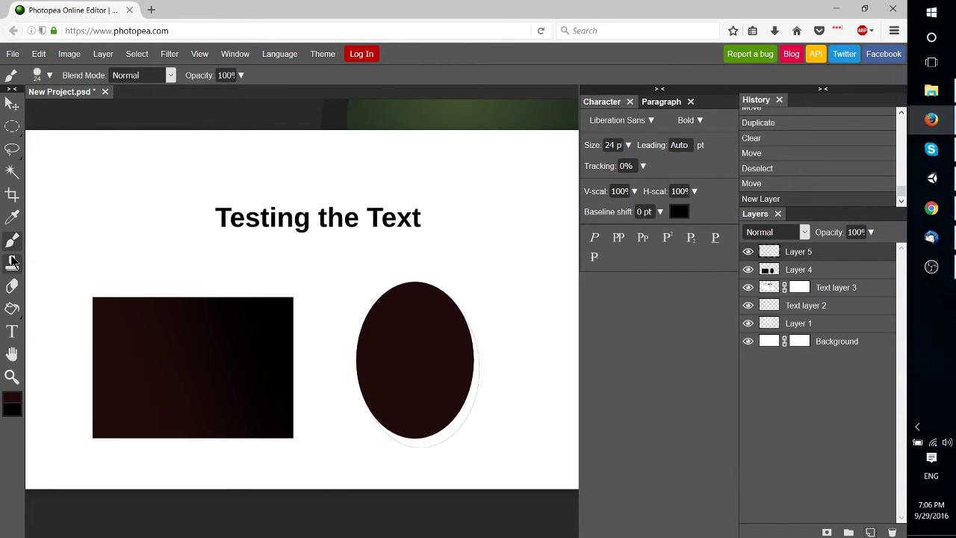
left_click(43, 76)
left_click_drag(61, 112, 52, 110)
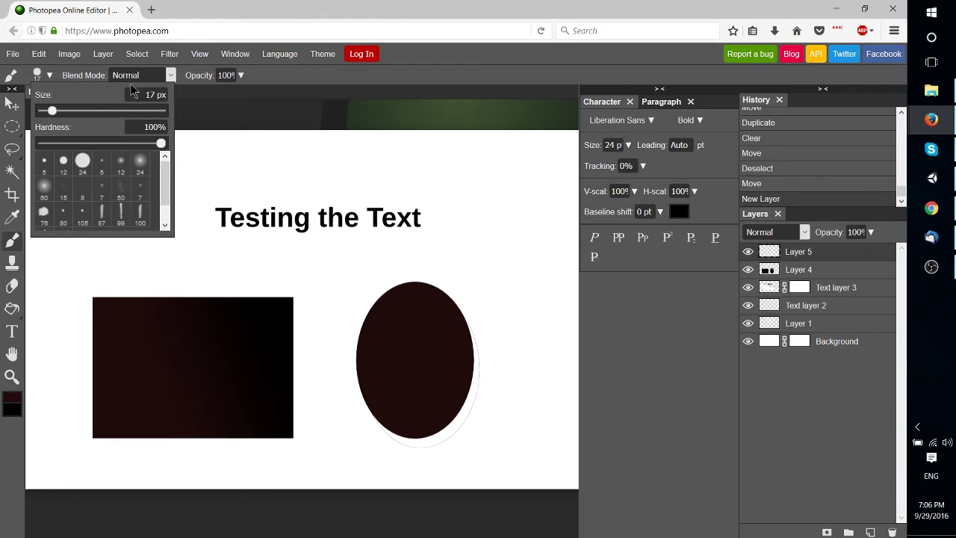
Paint a dark hook left of the title, then a soft 24 px, 0% hardness loop around it
left_click(170, 75)
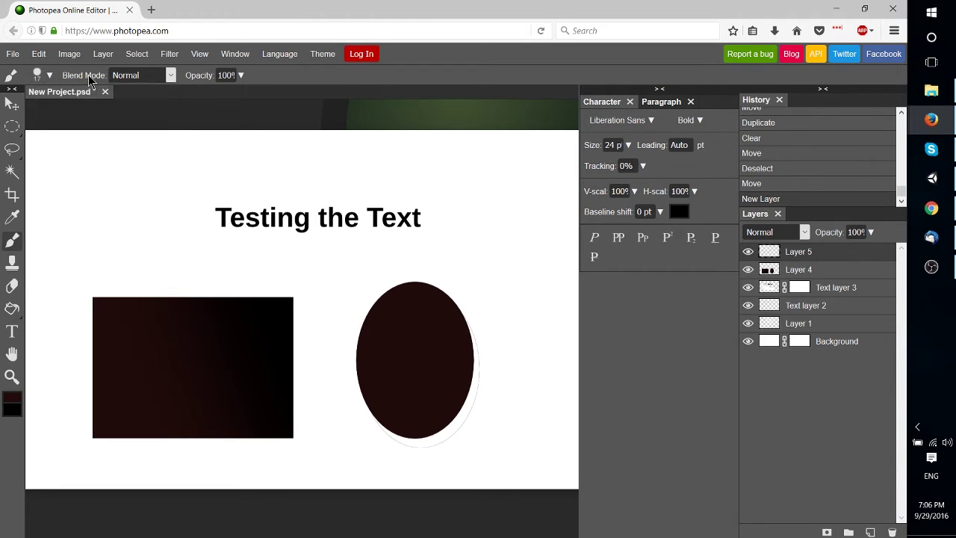
mouse_move(180, 185)
left_mouse_down()
mouse_move(87, 231)
mouse_move(167, 250)
mouse_move(120, 272)
mouse_move(95, 178)
left_mouse_up()
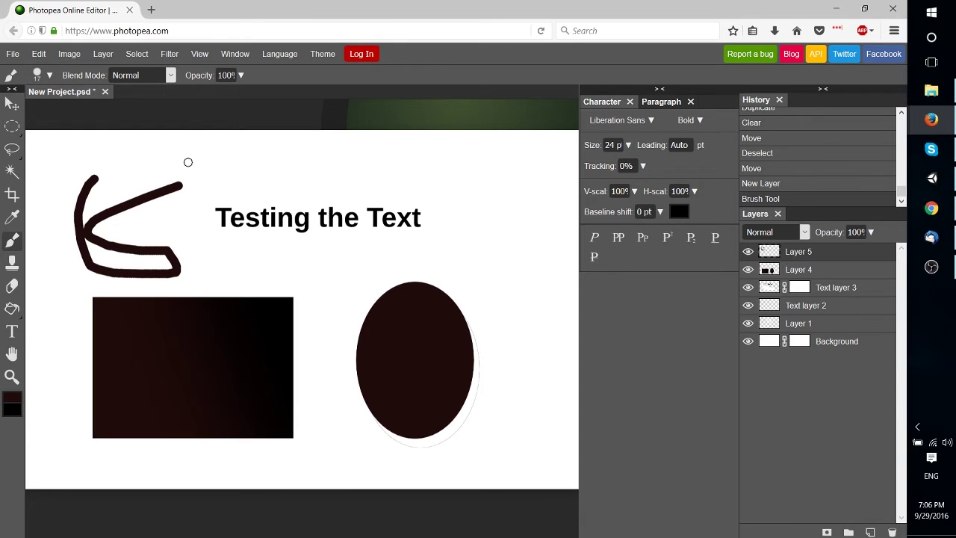
right_click(145, 173)
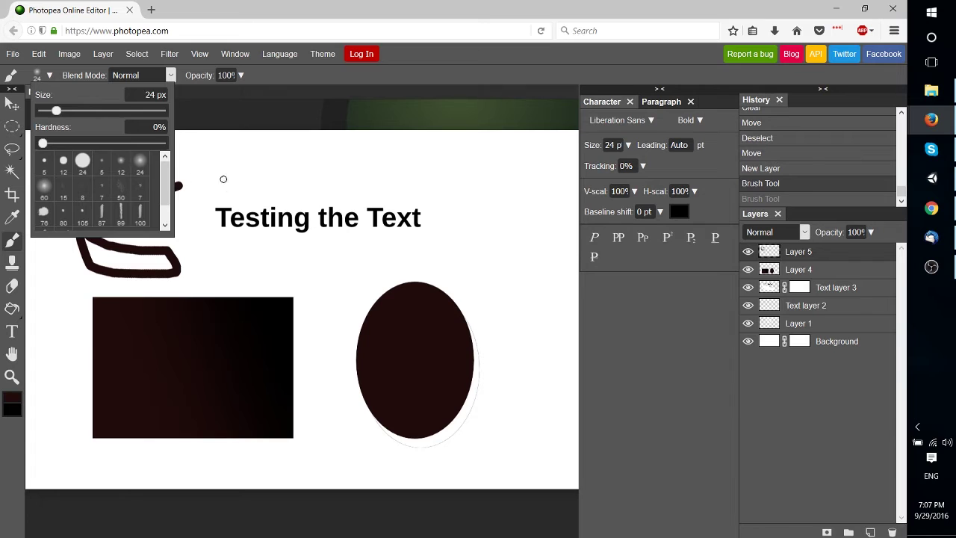
mouse_move(204, 182)
left_mouse_down()
mouse_move(451, 187)
mouse_move(442, 256)
mouse_move(204, 263)
mouse_move(174, 209)
mouse_move(237, 183)
left_mouse_up()
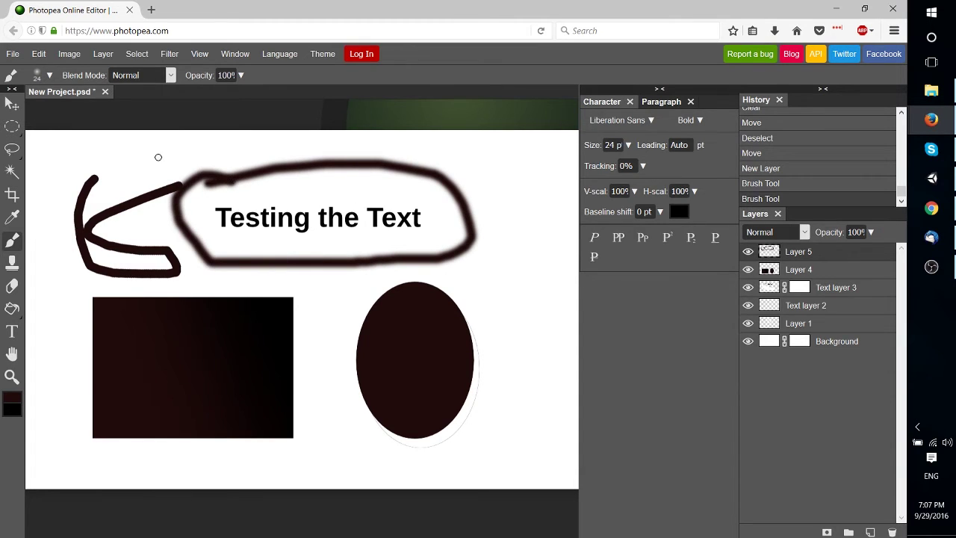
Undo the last stroke and switch to the 149 px textured brush tip
key("ctrl+z")
left_click(37, 74)
left_click(64, 217)
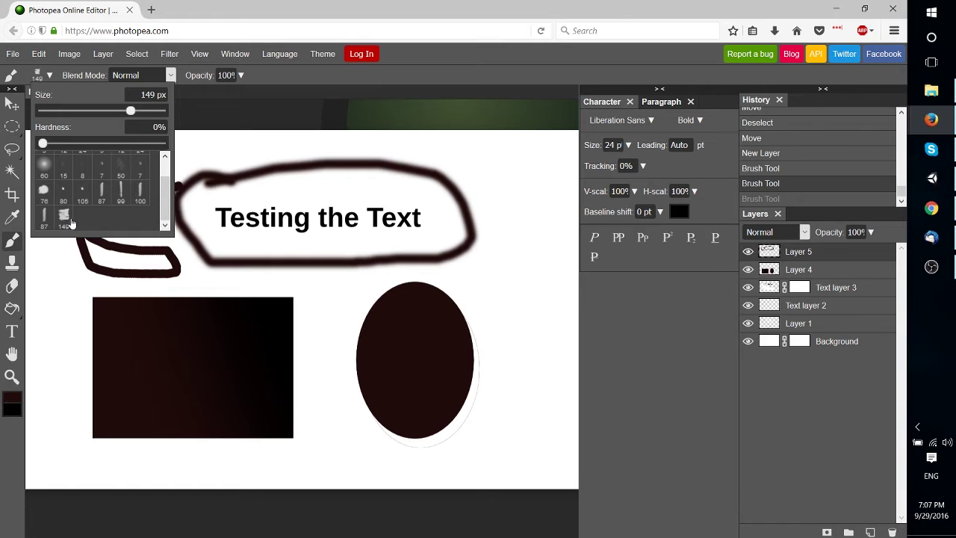
left_click(268, 82)
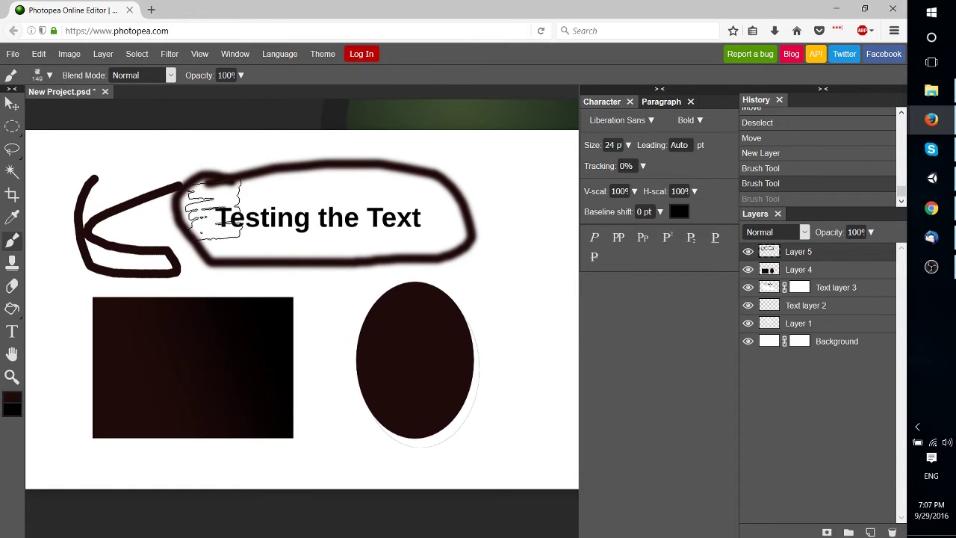
Paint textured dark strokes under the title and across both shapes, then add Layer 6
mouse_move(192, 269)
left_mouse_down()
mouse_move(224, 277)
mouse_move(441, 264)
mouse_move(476, 253)
left_mouse_up()
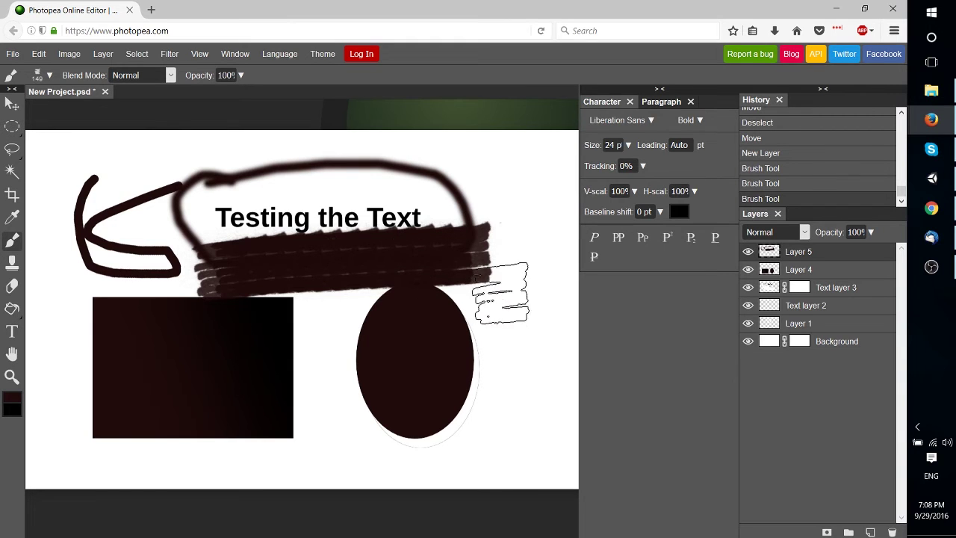
left_click_drag(237, 358, 567, 357)
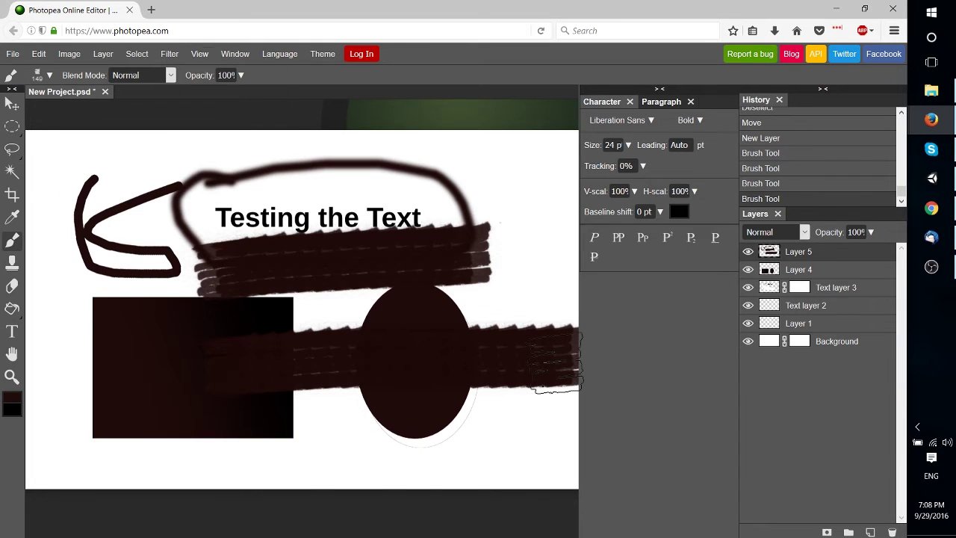
key("ctrl+shift+n")
left_click(200, 53)
Zoom out and draw a rectangular marquee selection around the whole canvas
left_click(207, 90)
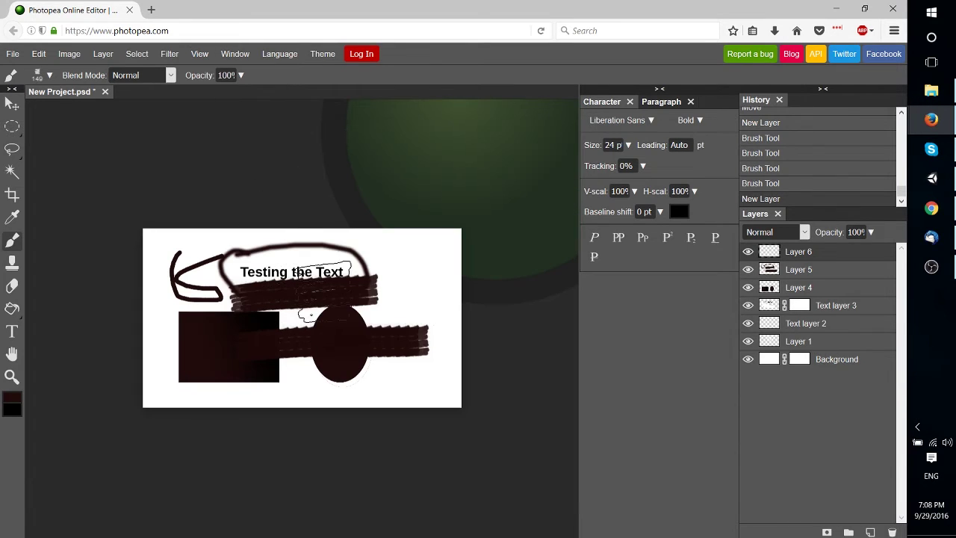
right_click(2, 158)
right_click(12, 127)
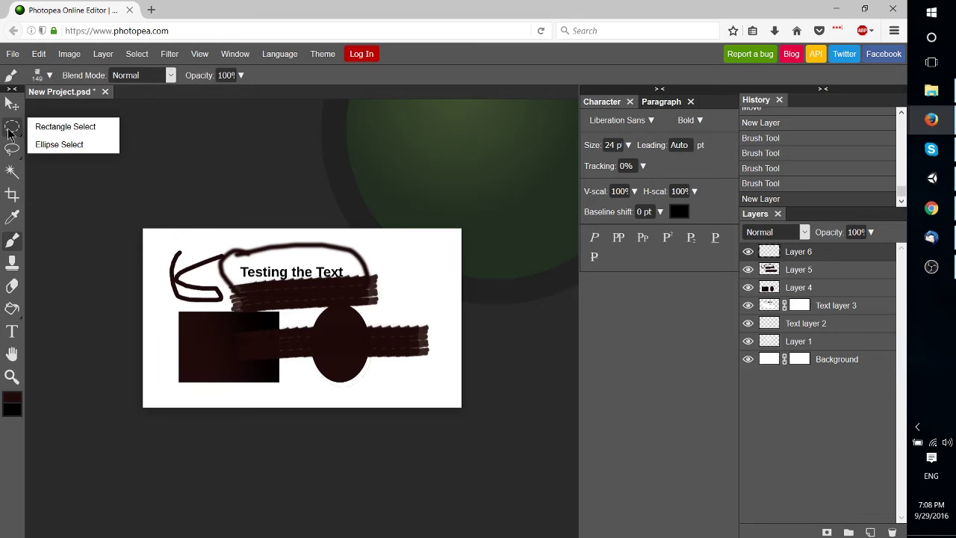
left_click(41, 125)
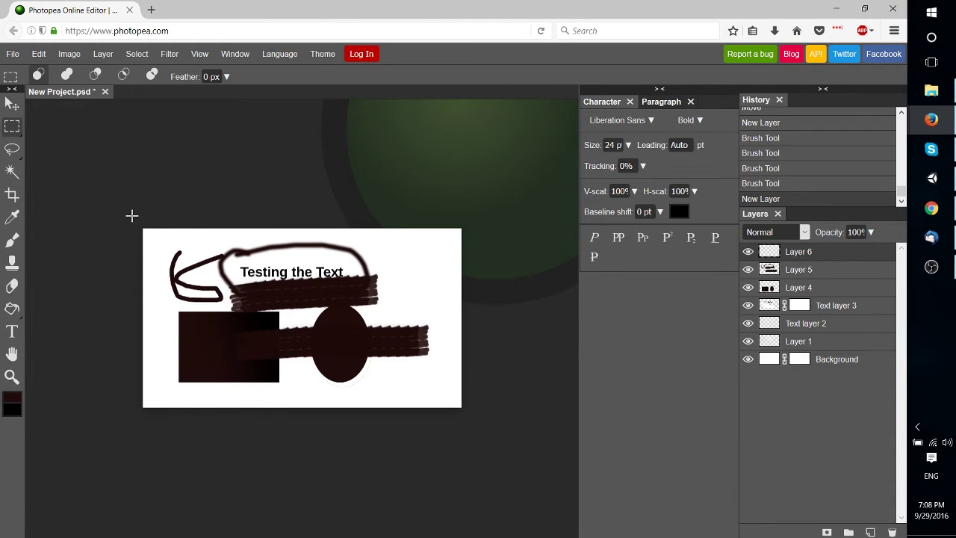
left_click_drag(132, 216, 507, 428)
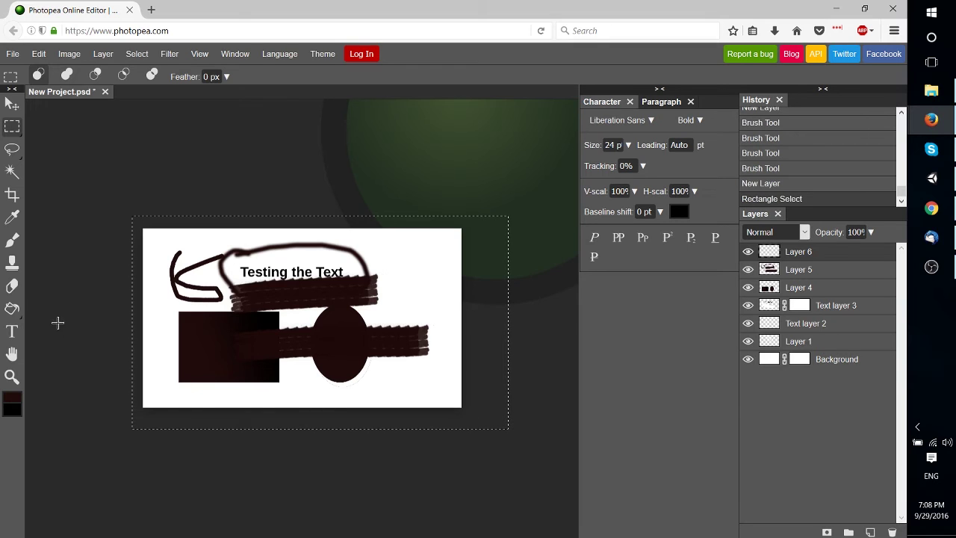
right_click(13, 309)
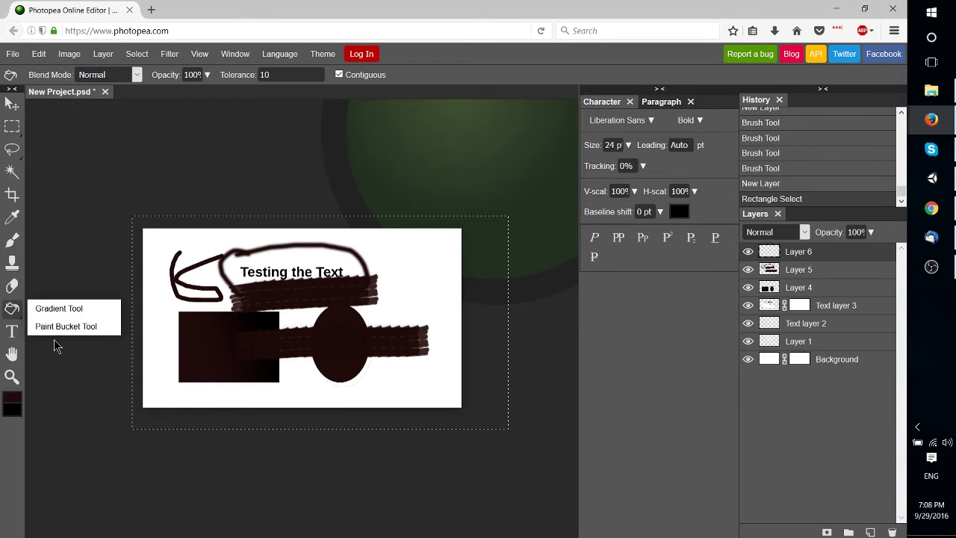
Fill the canvas selection with a strong solid blue
left_click(11, 399)
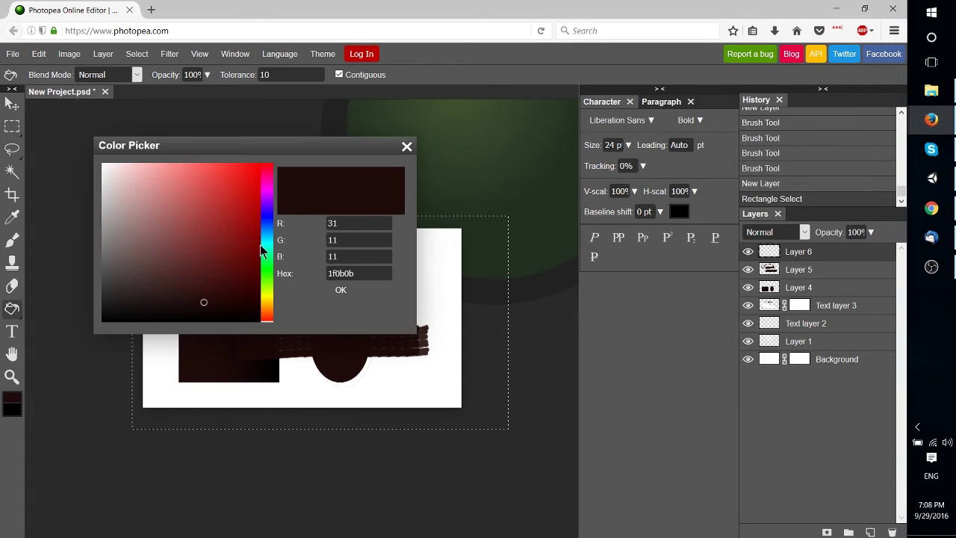
left_click_drag(268, 248, 269, 217)
left_click(255, 222)
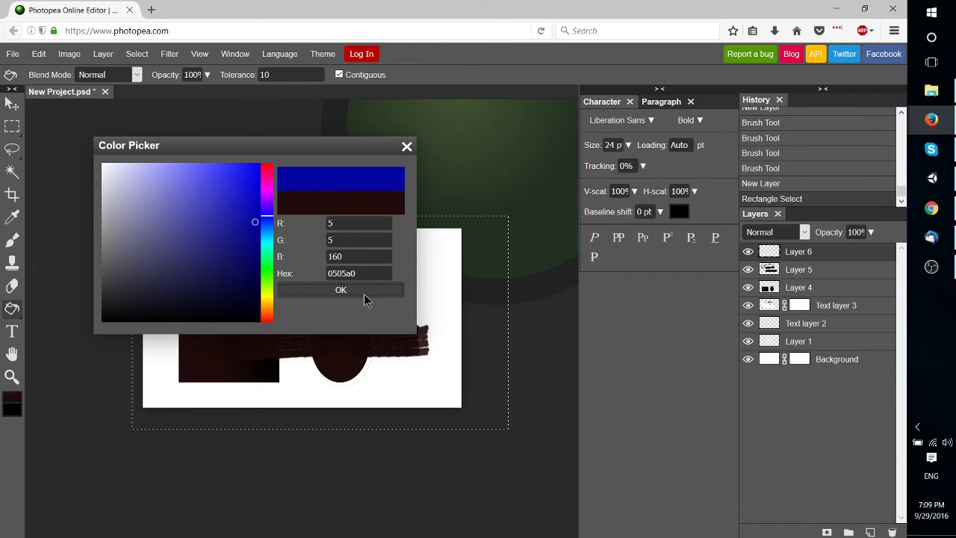
left_click(340, 290)
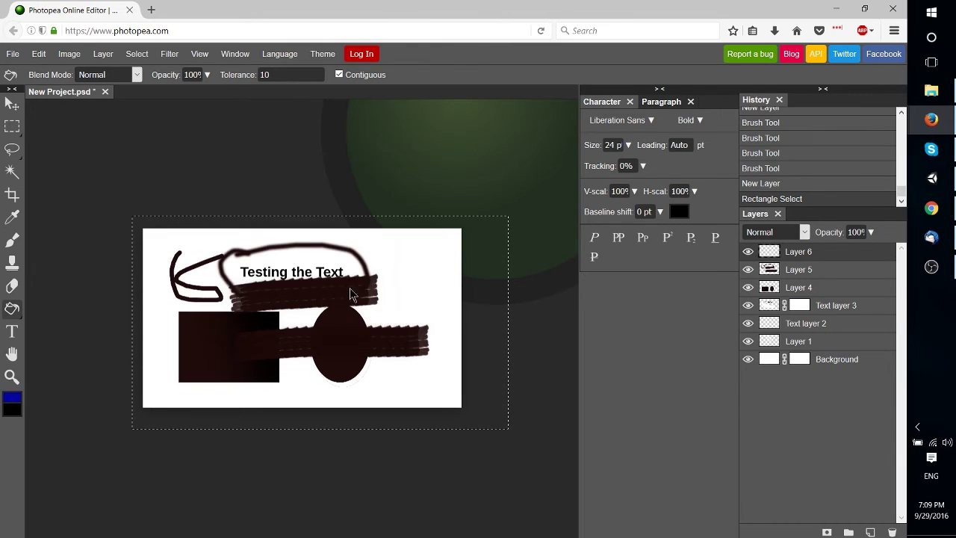
left_click(414, 309)
Refill the canvas with lighter blue 4040f2 and start a new text layer on it
double_click(430, 390)
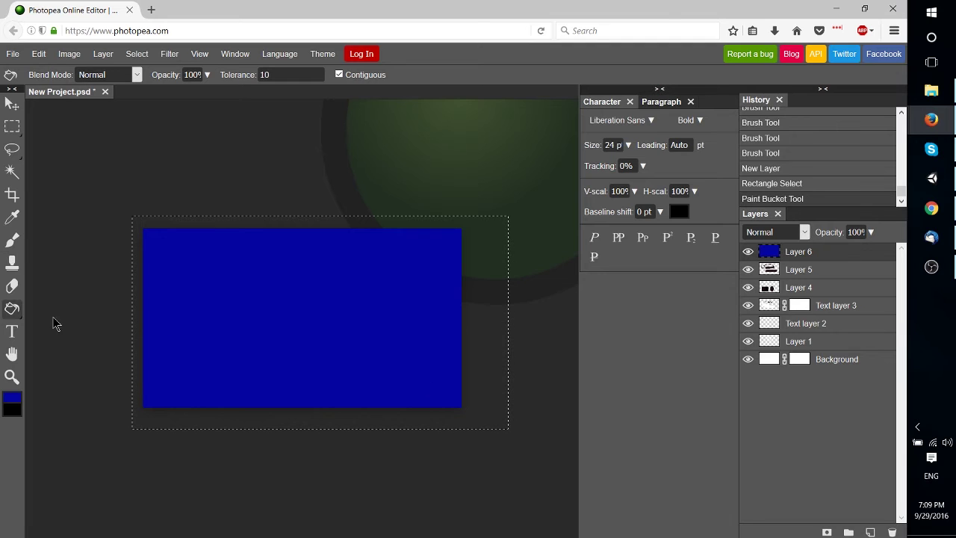
left_click(12, 398)
left_click(349, 291)
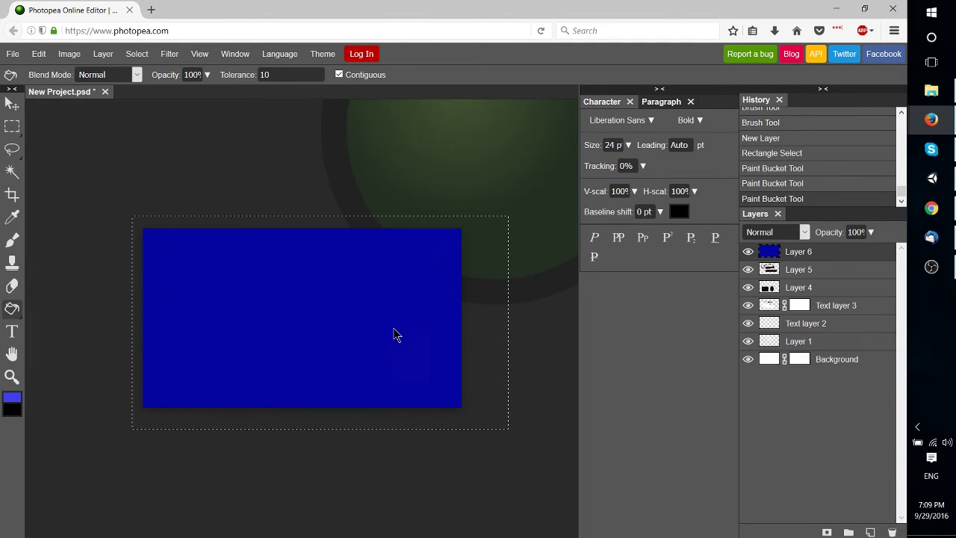
left_click(393, 333)
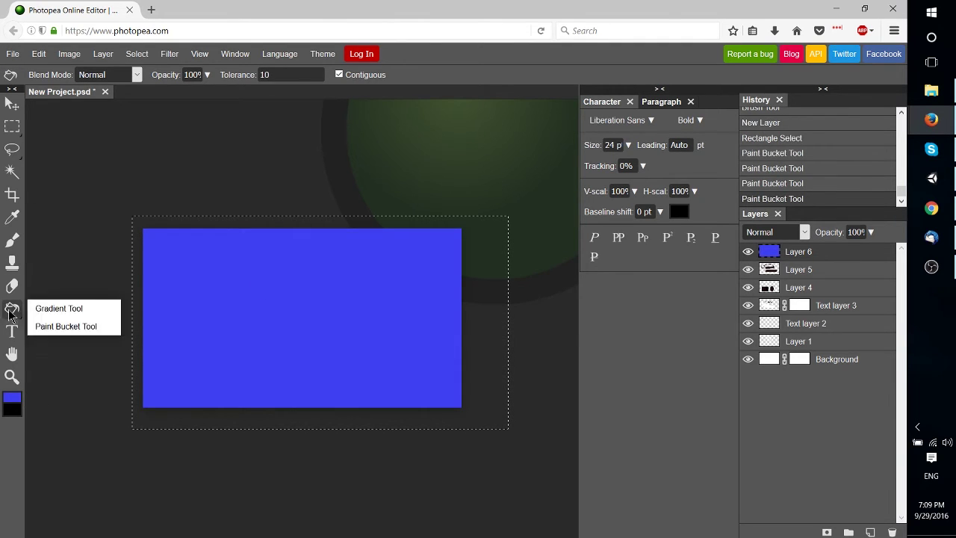
left_click(12, 330)
left_click(217, 288)
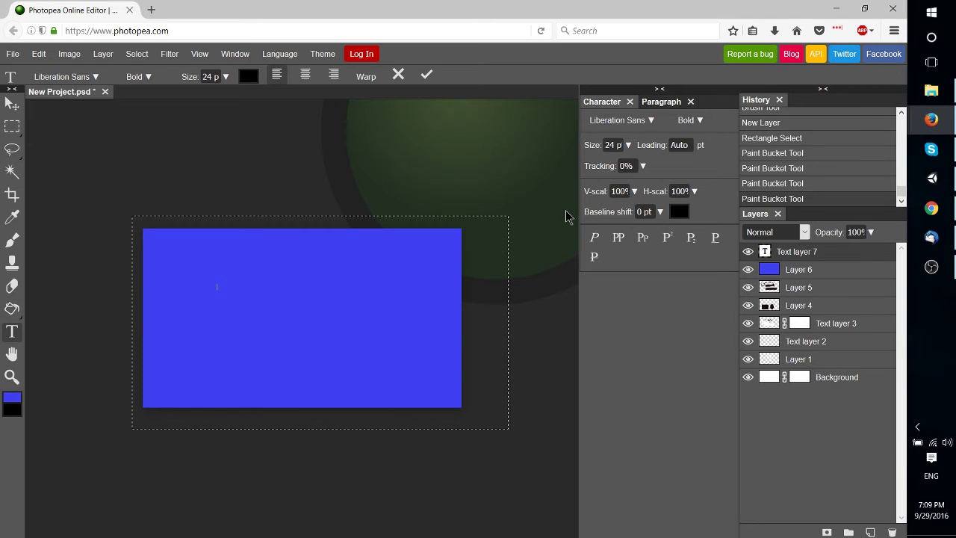
Type the title 'Photopea Introduction' and enlarge it to 120 pt
type("Photopea Introduction")
key("ctrl+a")
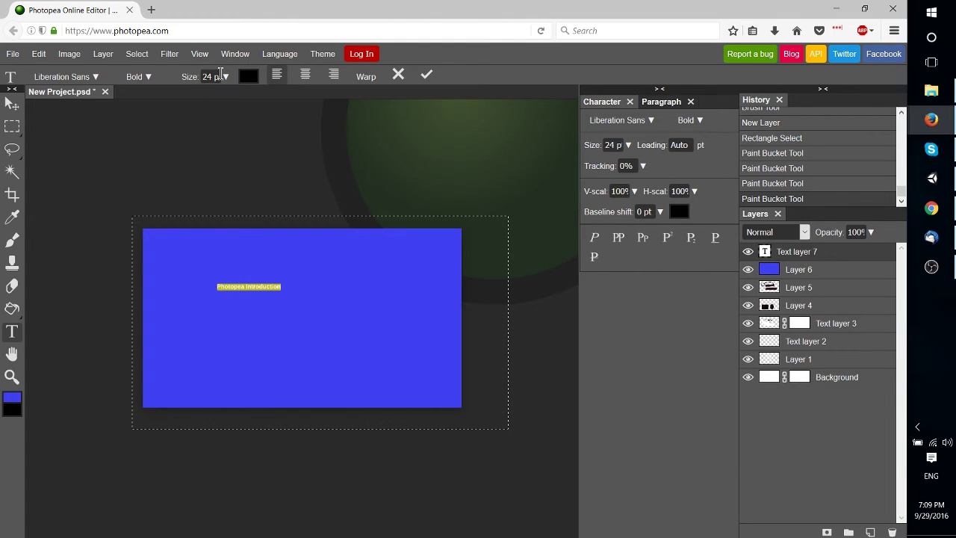
left_click(226, 77)
left_click_drag(203, 94, 193, 76)
type("120")
key("Return")
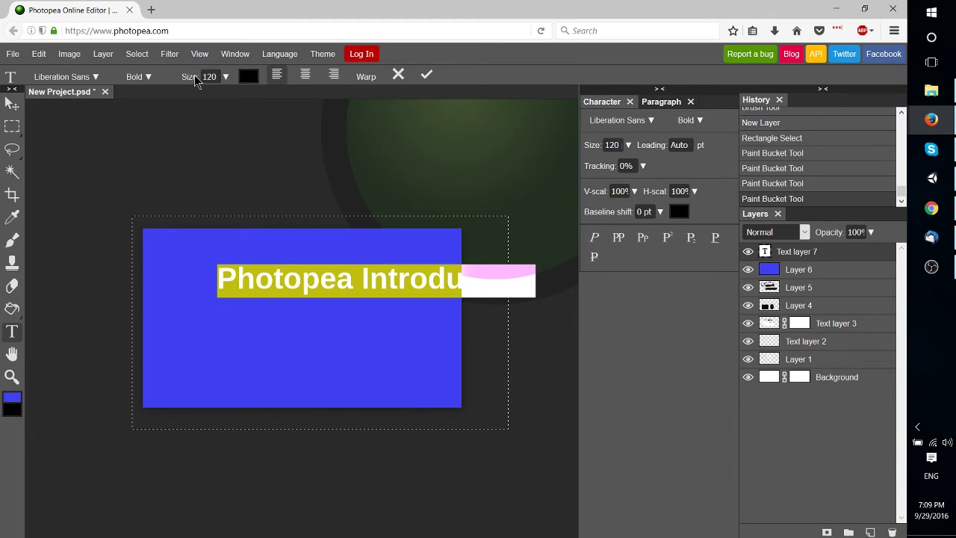
left_click(11, 105)
left_click(370, 284)
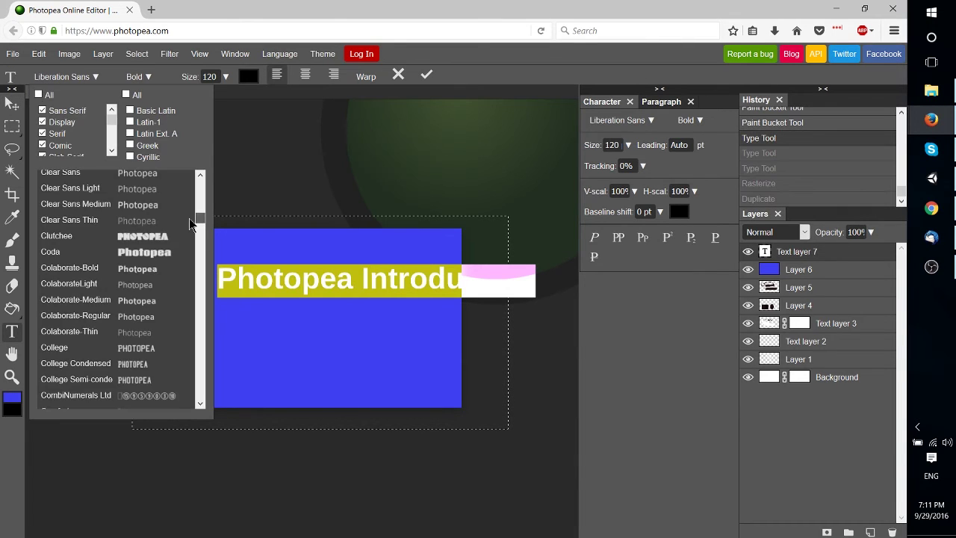
left_click_drag(190, 223, 207, 363)
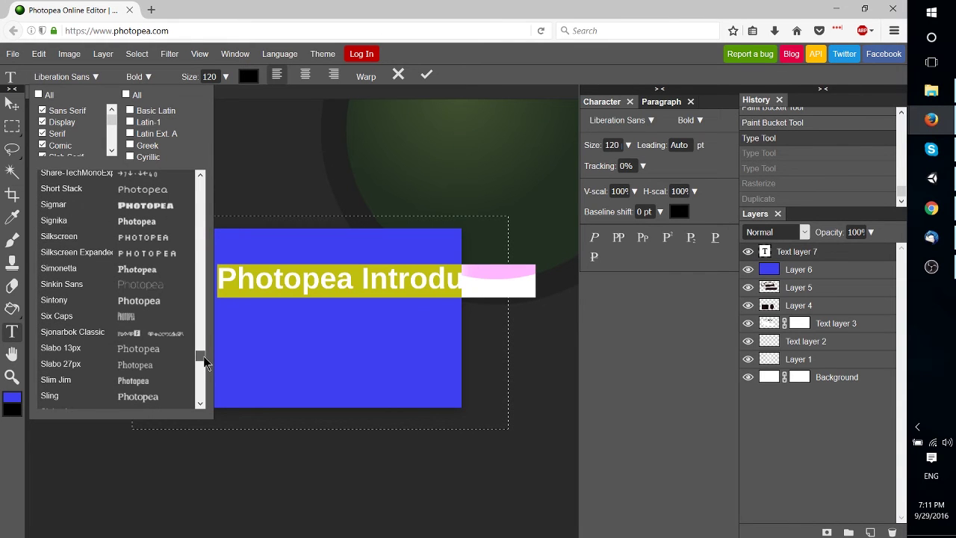
scroll(204, 358, "down", 1)
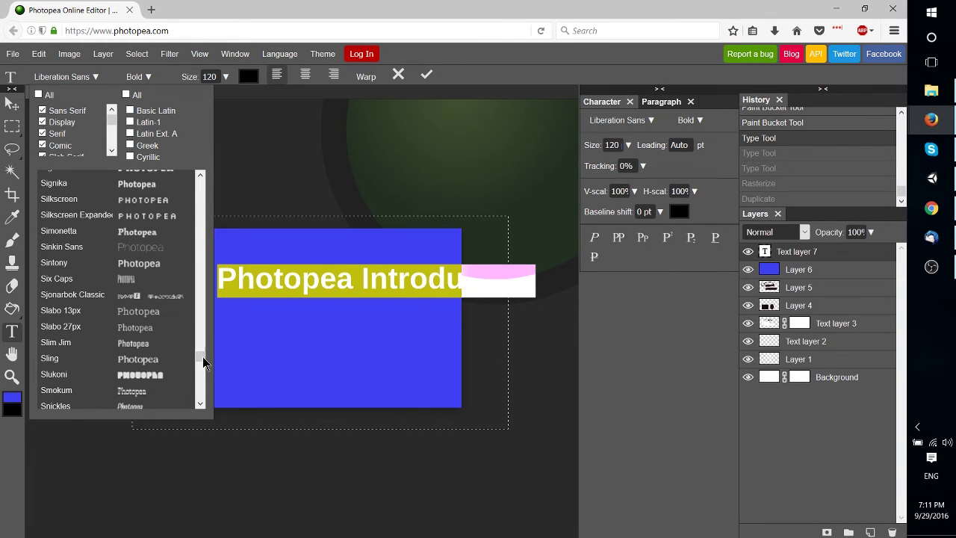
scroll(199, 364, "down", 4)
scroll(198, 364, "down", 4)
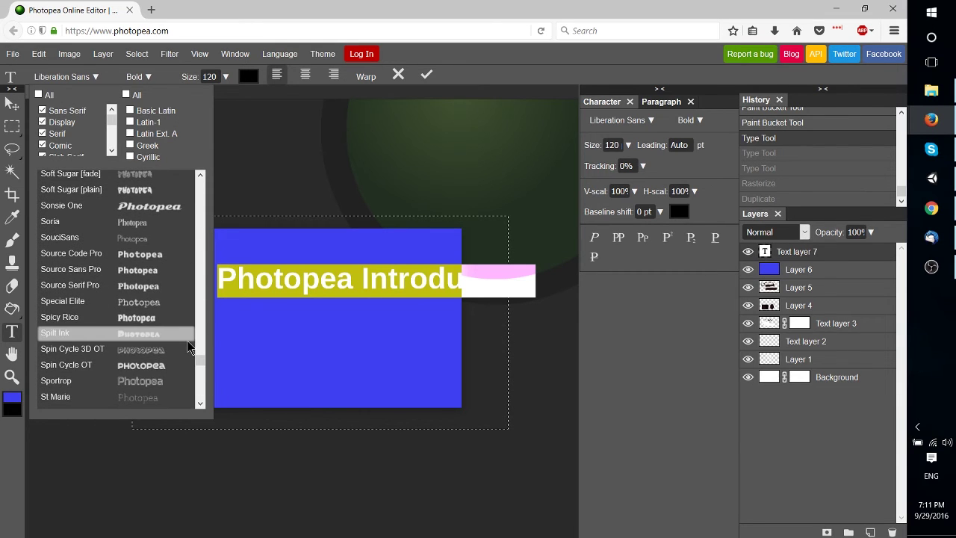
scroll(189, 347, "up", 8)
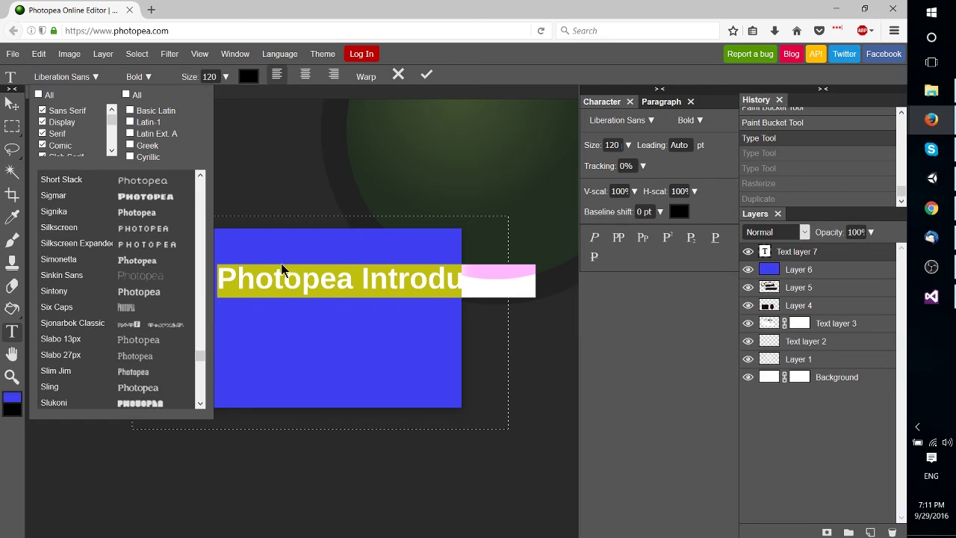
left_click(297, 275)
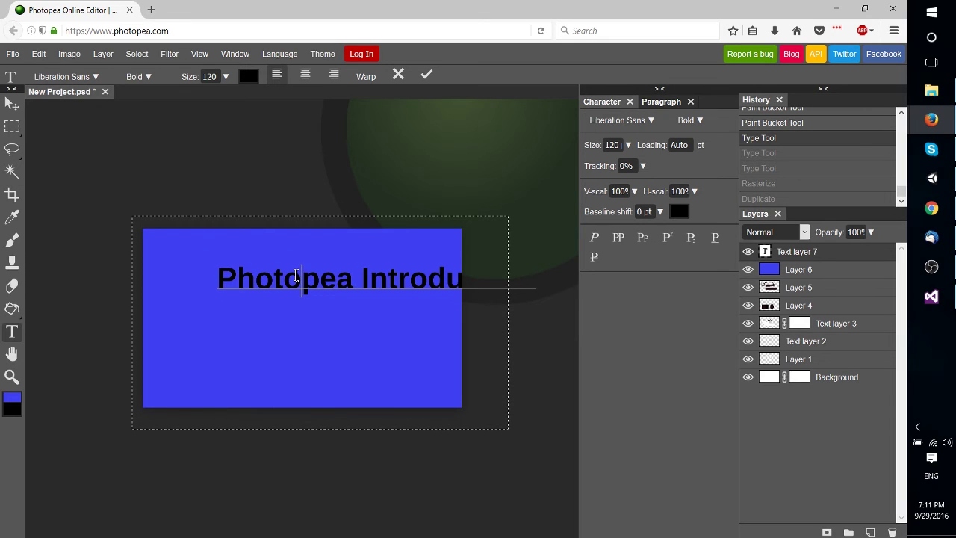
Bend the title text into an Arc warp
key("ctrl+a")
left_click(364, 77)
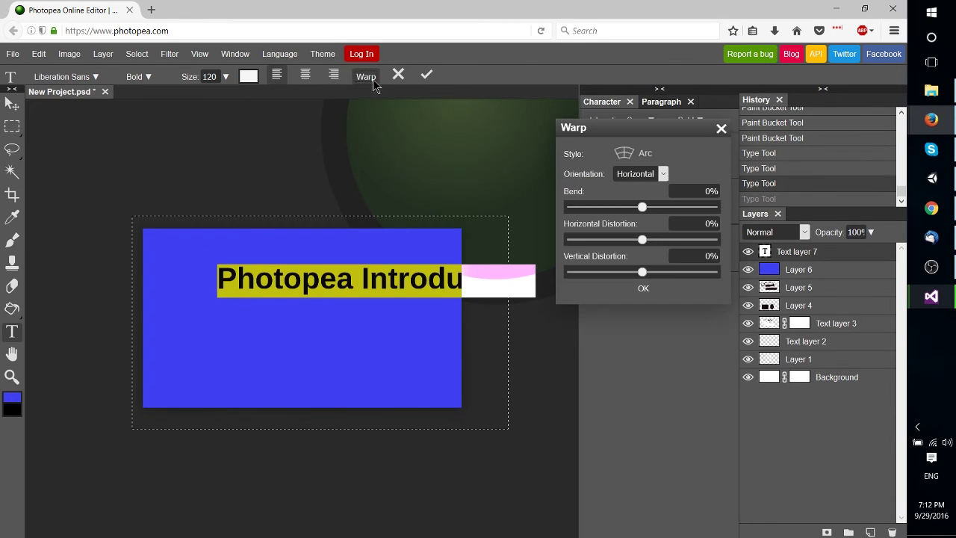
left_click(634, 150)
left_click(640, 194)
left_click_drag(643, 206, 710, 215)
left_click(661, 298)
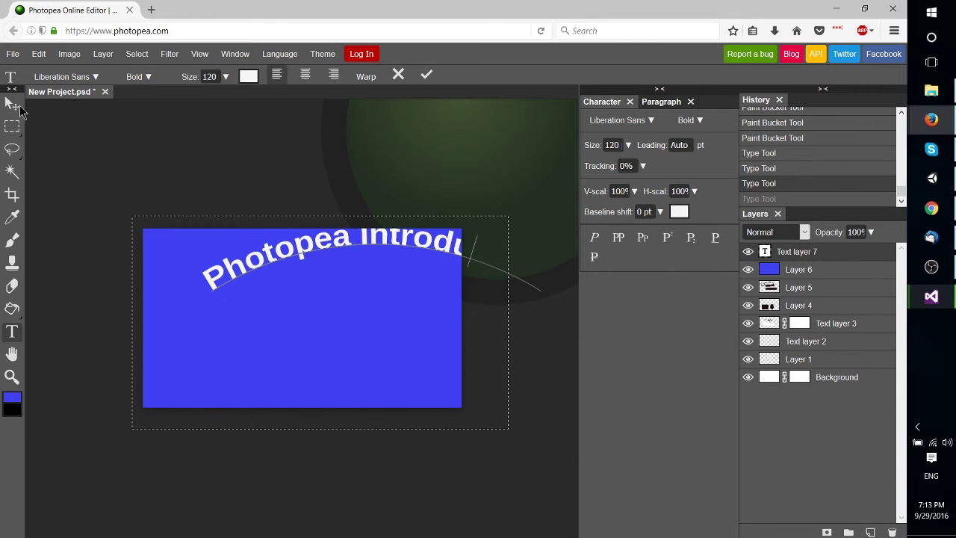
Rasterize the arched title layer and move it lower and to the left
left_click(11, 104)
left_click(418, 247)
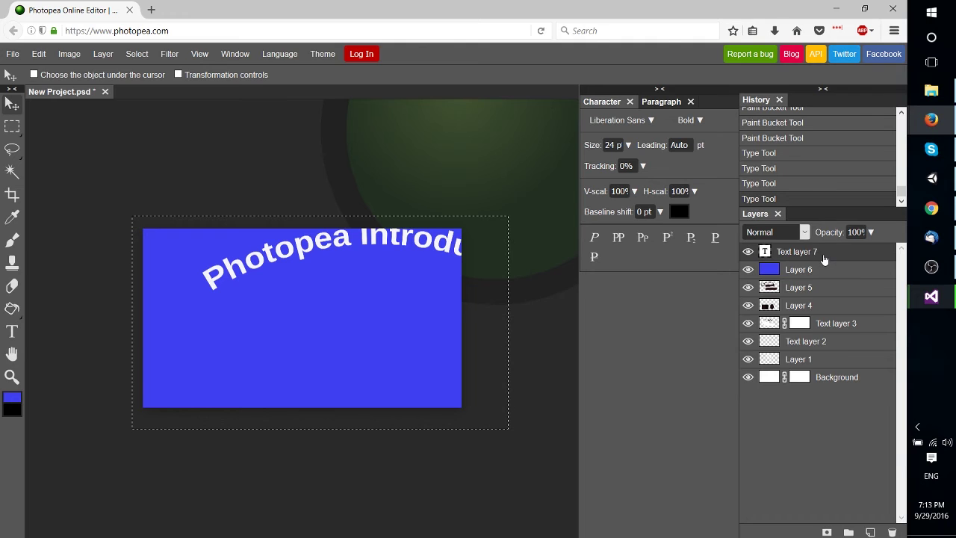
right_click(822, 255)
left_click(820, 345)
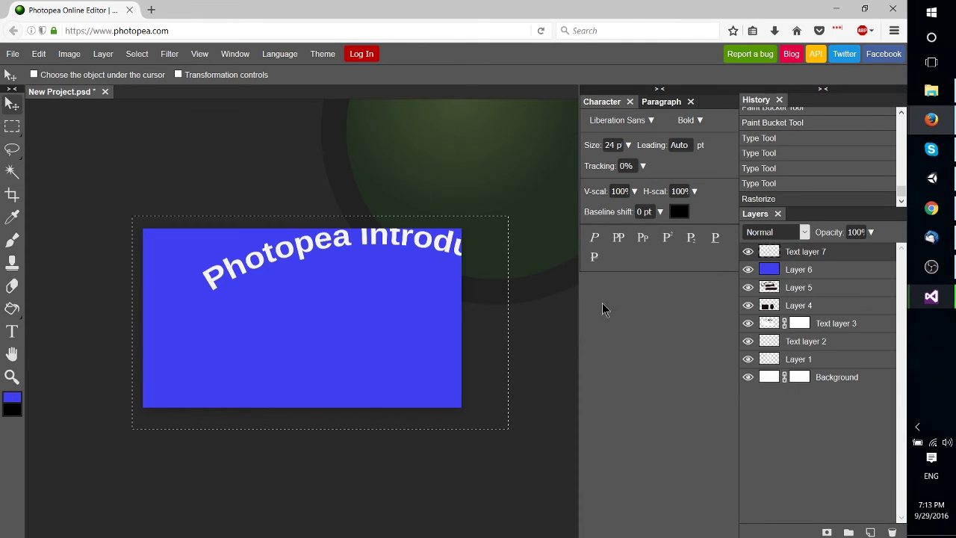
left_click_drag(422, 248, 377, 277)
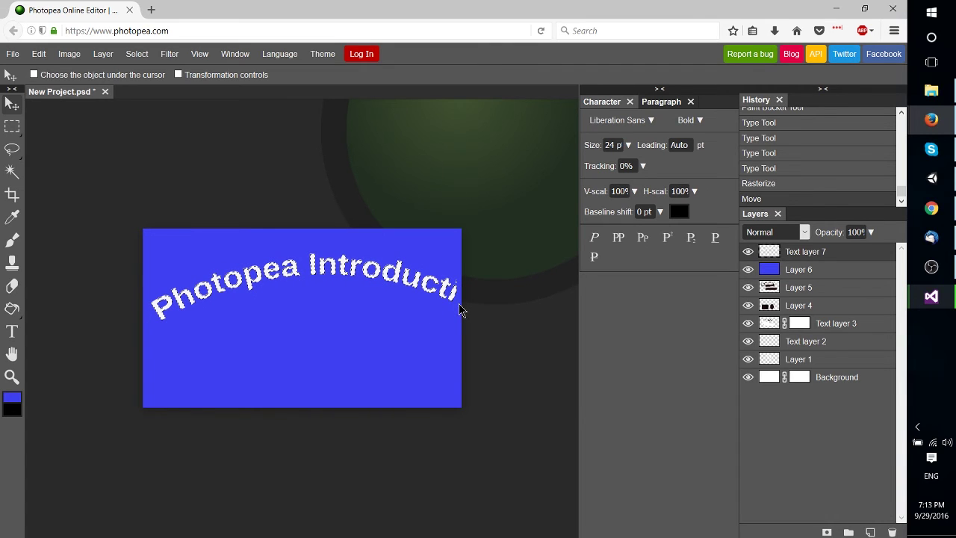
Type the subtitle 'Photopea Introduction' below the arched title
key("t")
left_click(158, 340)
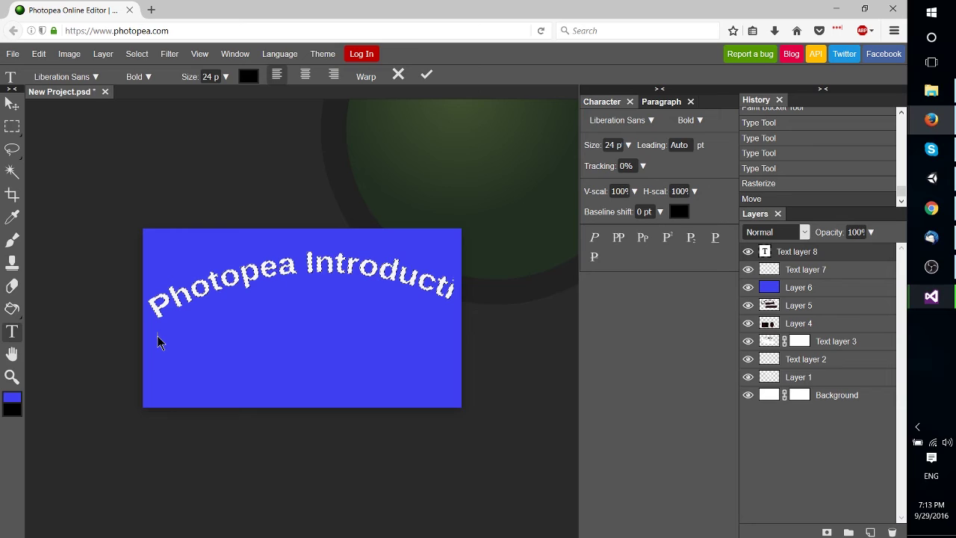
type("Photoshop")
key("BackSpace")
key("BackSpace")
key("BackSpace")
type("pea Introduction")
Make the subtitle text white at 80 pt
key("ctrl+a")
left_click(249, 76)
left_click_drag(196, 209, 81, 161)
left_click(342, 289)
left_click(226, 77)
left_click(211, 76)
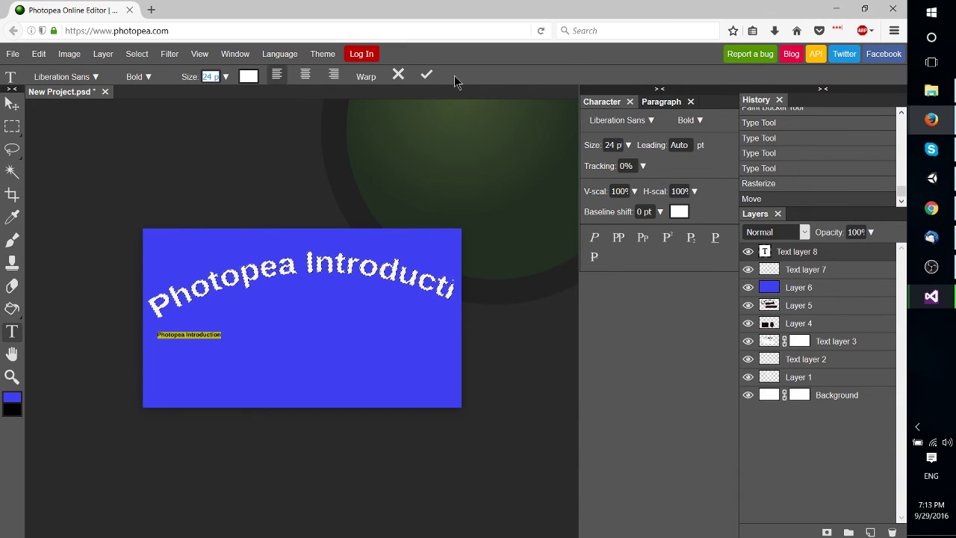
type("80")
key("Return")
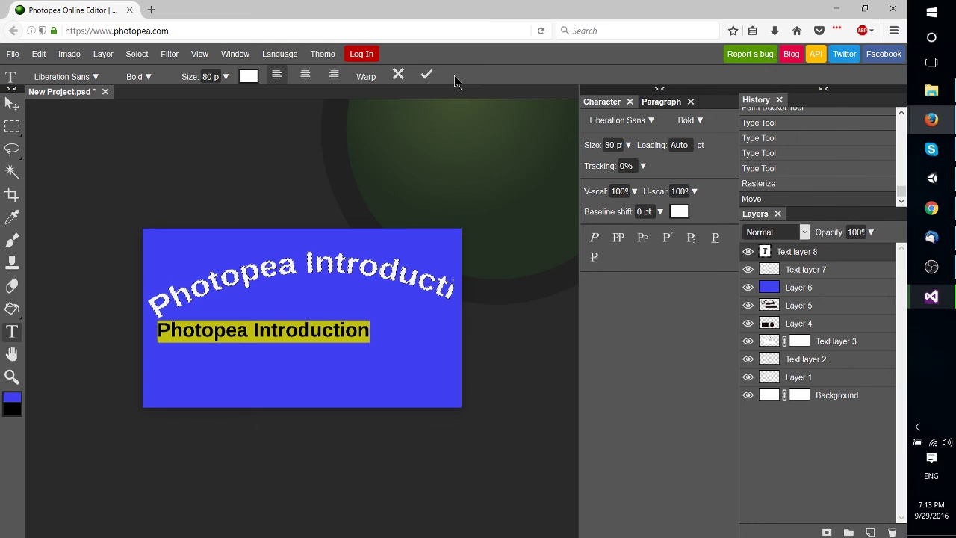
Move the subtitle right so it sits beneath the arched title
left_click(11, 103)
left_click(339, 333)
left_click_drag(345, 335, 396, 336)
Save the blue design with both white titles as 'New Project.psd' via File > Save as PSD
left_click(10, 55)
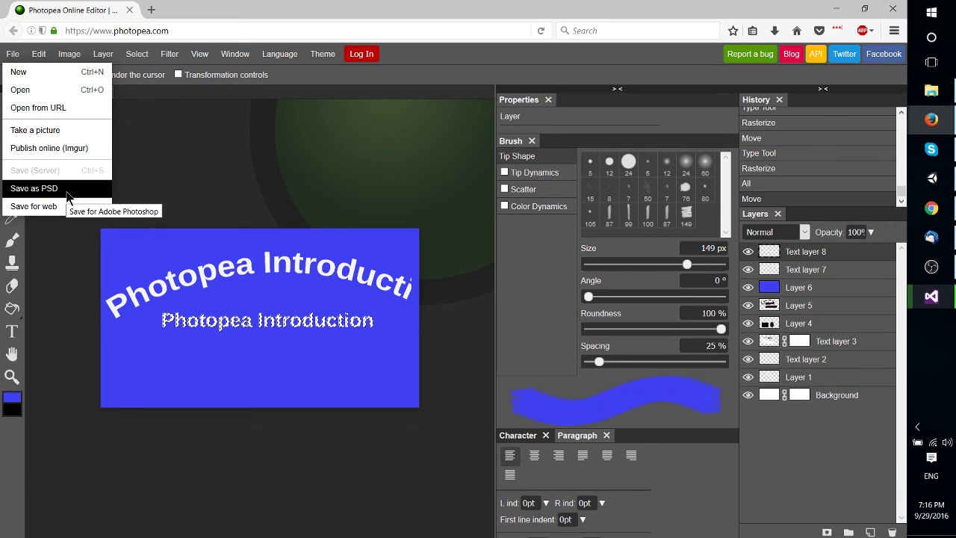
left_click(415, 70)
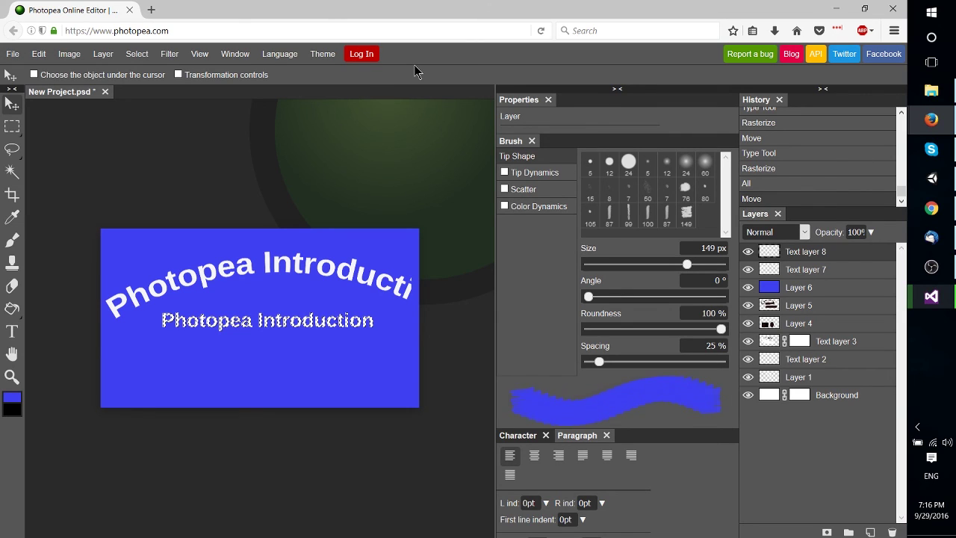